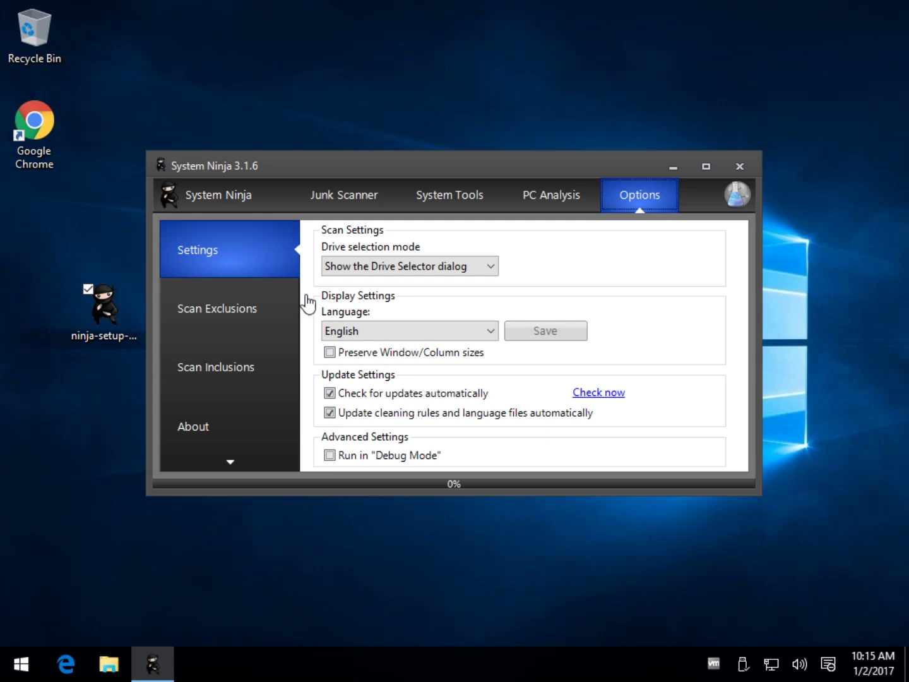
- Drag the System Ninja window slightly higher on the desktop
click(411, 163)
drag(421, 168, 426, 137)
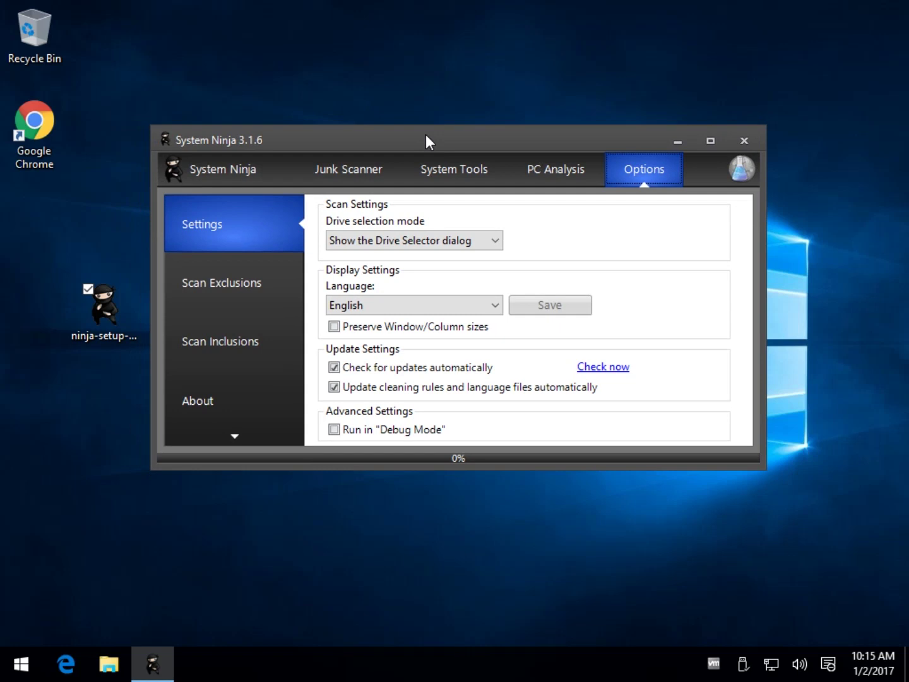
- Scan the C:\ drive for junk and permanently delete all 228 files (132.44 MiB) found
click(347, 168)
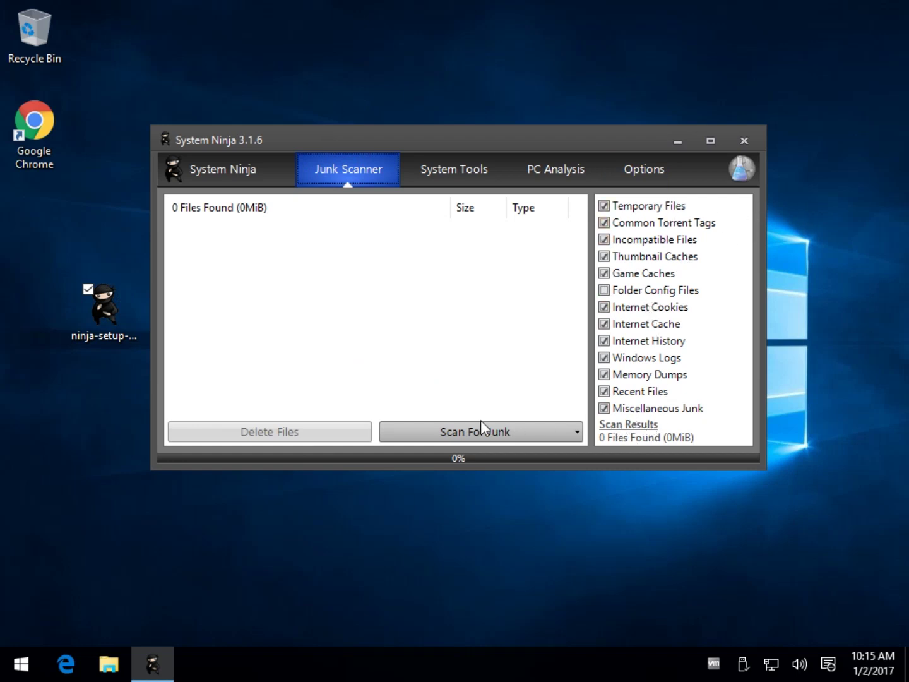
click(423, 429)
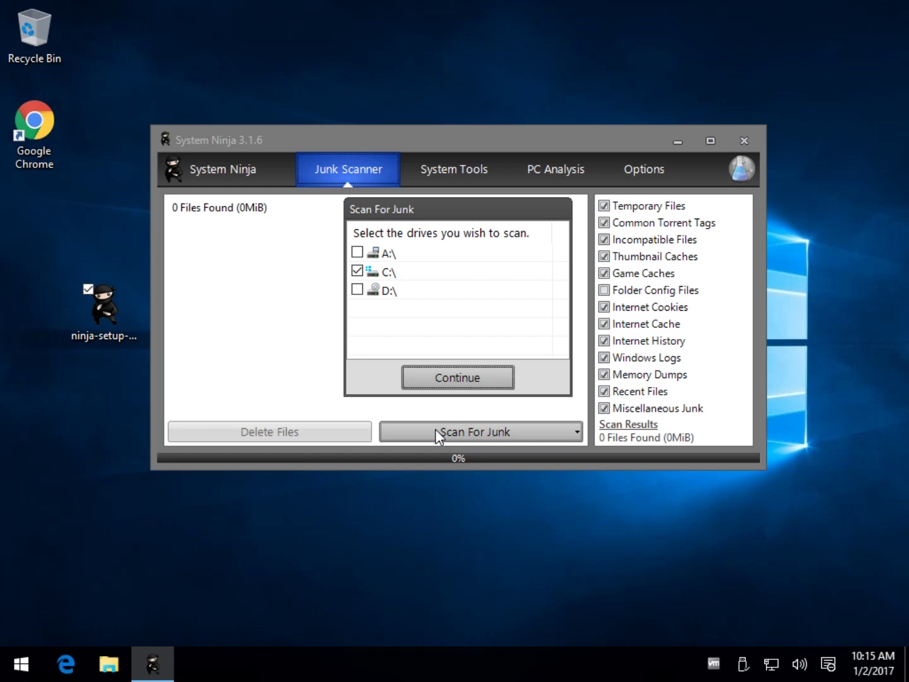
click(454, 375)
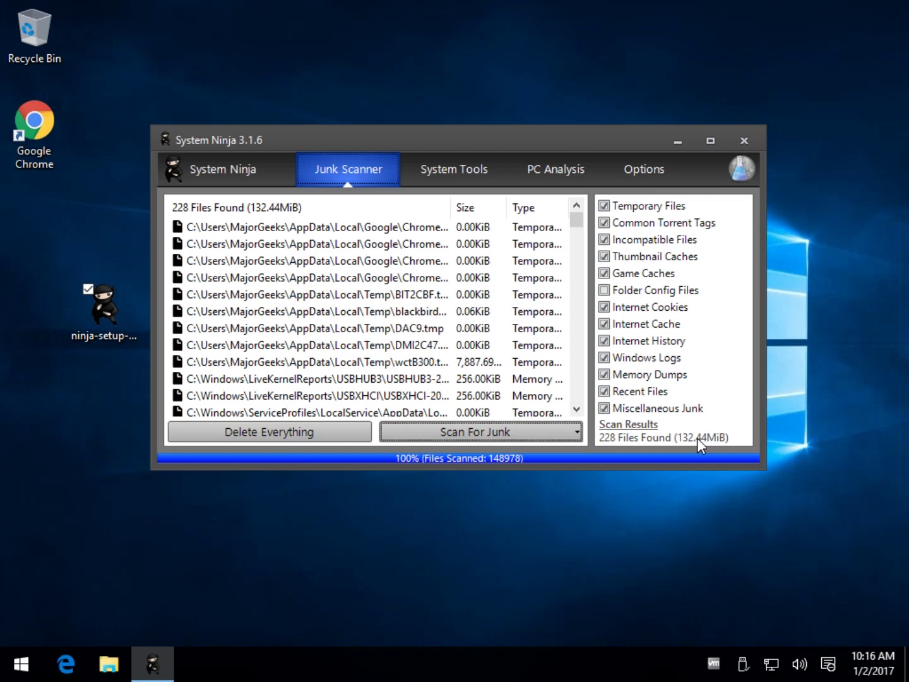
click(265, 433)
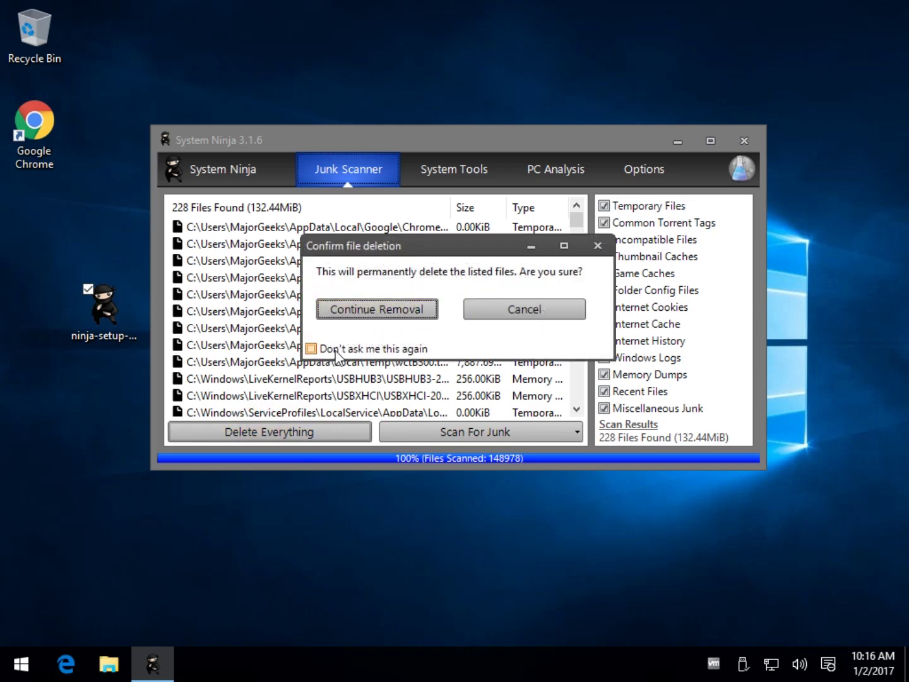
click(375, 310)
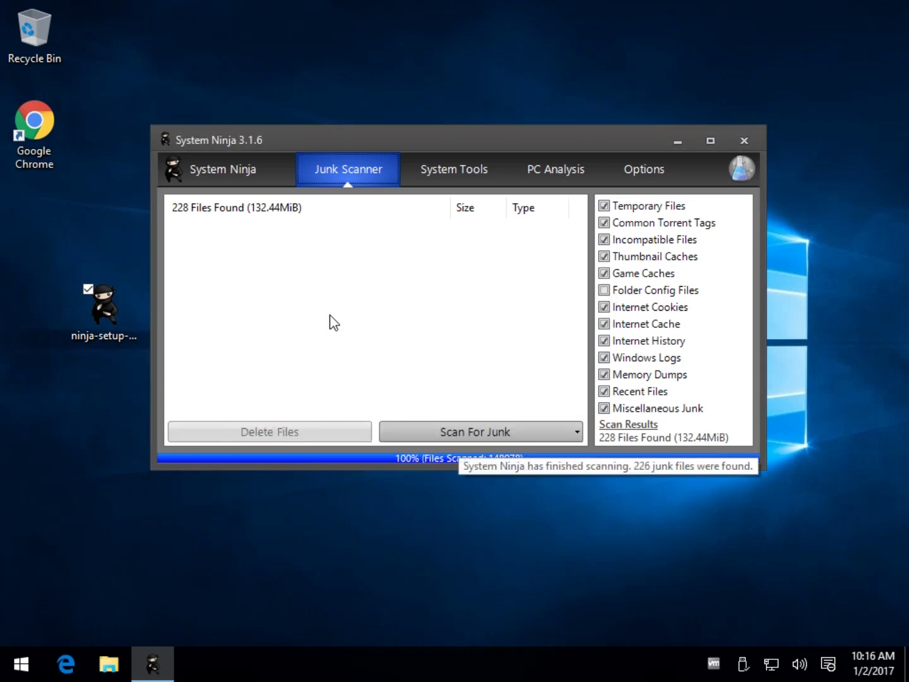
- In Options, leave the drive selection mode unchanged and show the Scan Exclusions section
click(654, 169)
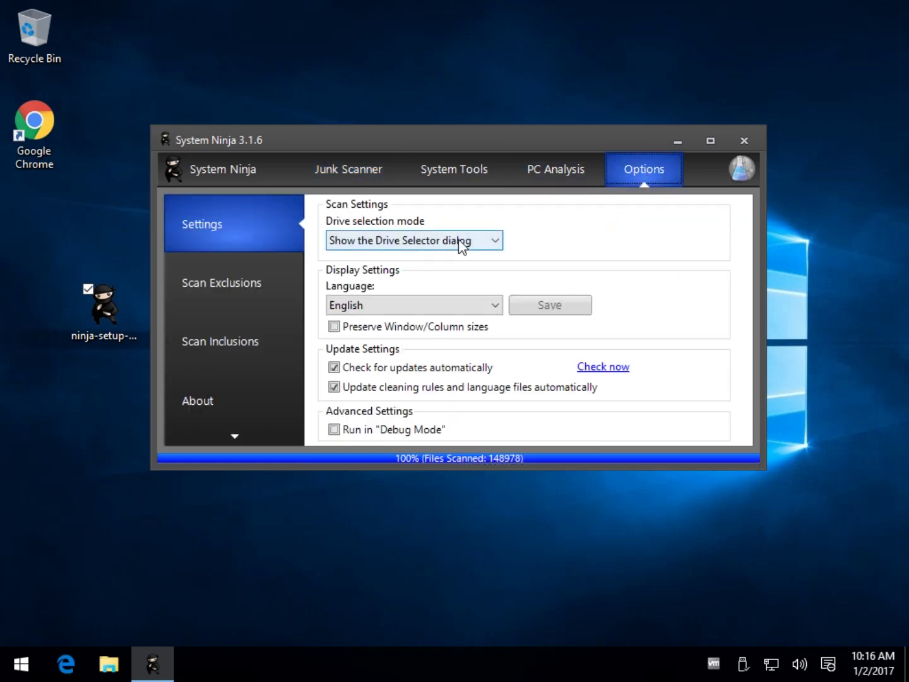
click(493, 241)
click(494, 242)
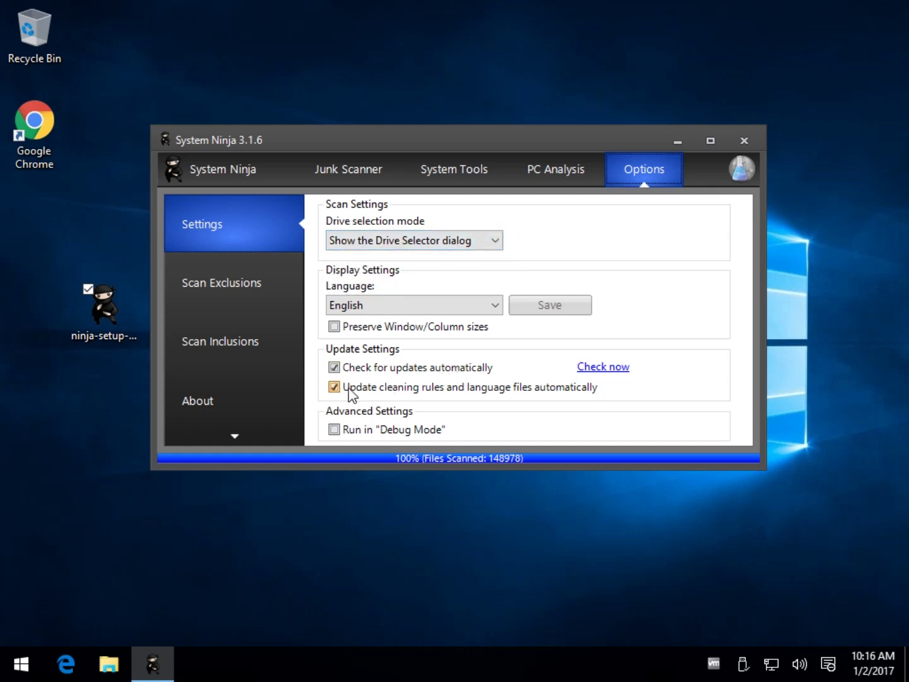
click(269, 293)
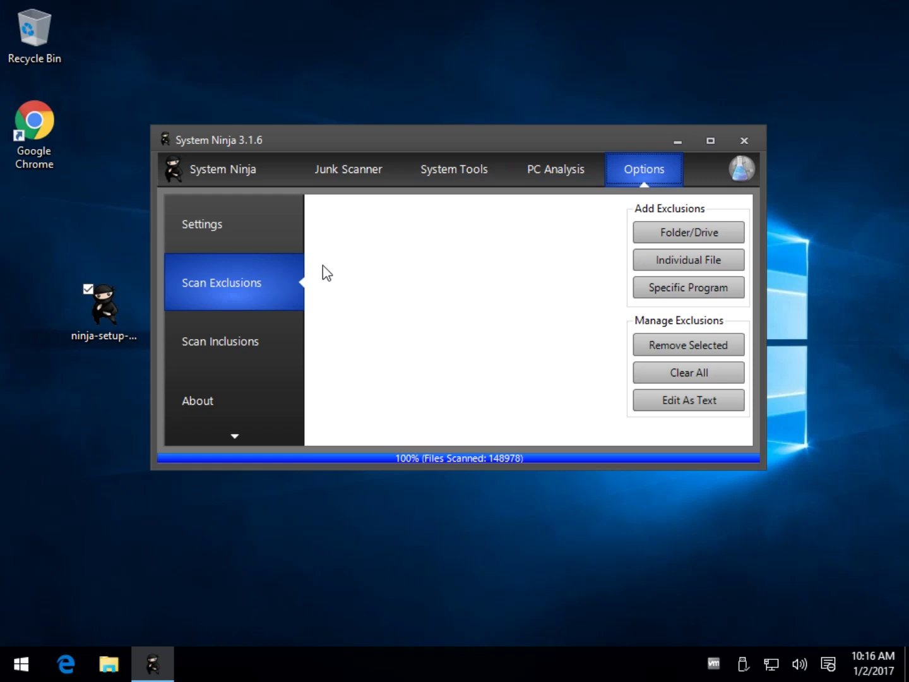
- View the Startup Manager, then mark VMware Tools and Microsoft Visual C++ 2008 x64 in App Uninstaller
click(351, 173)
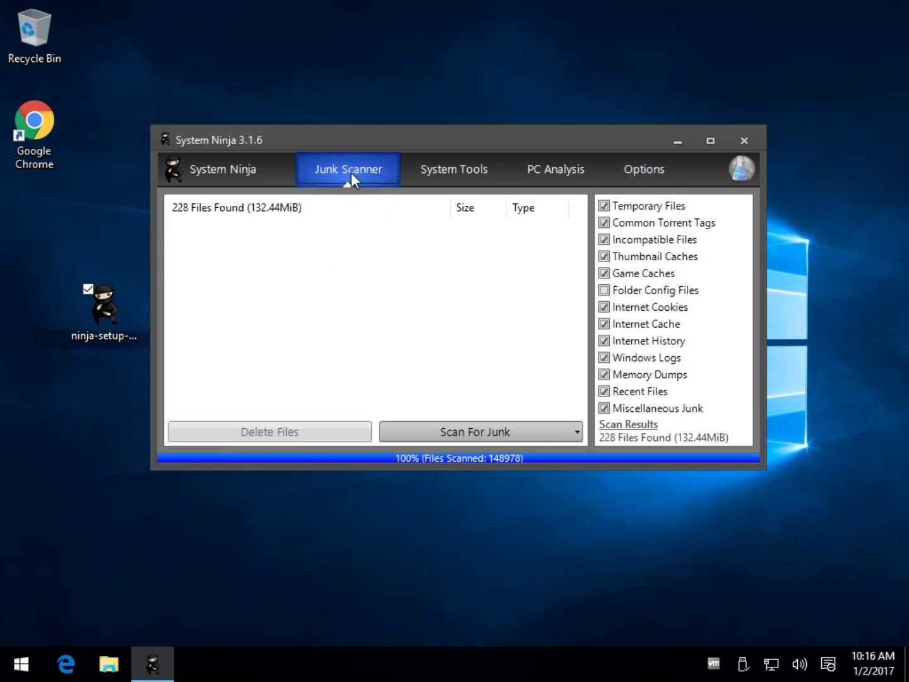
click(424, 173)
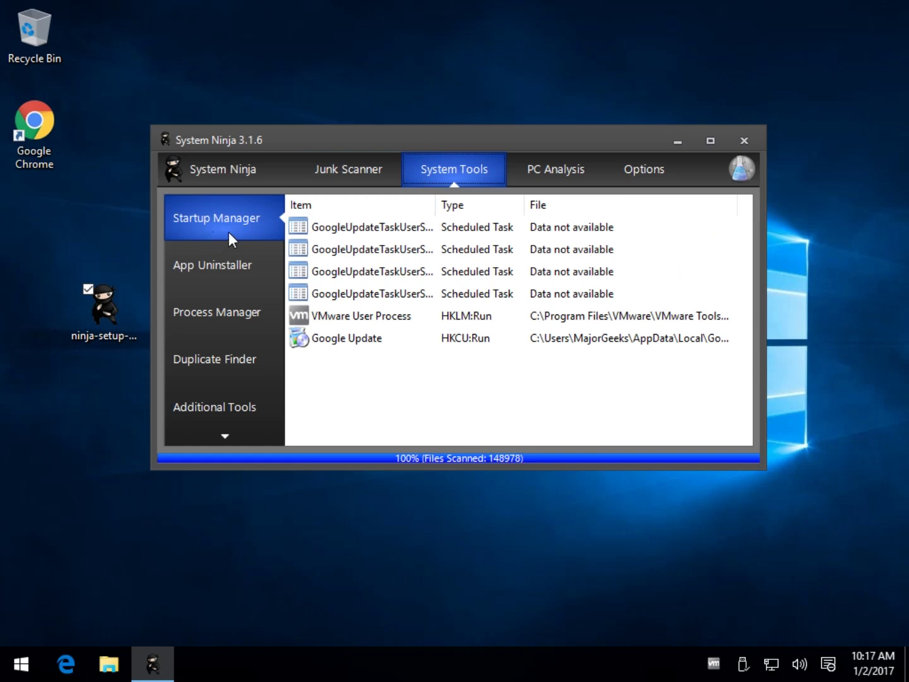
click(191, 276)
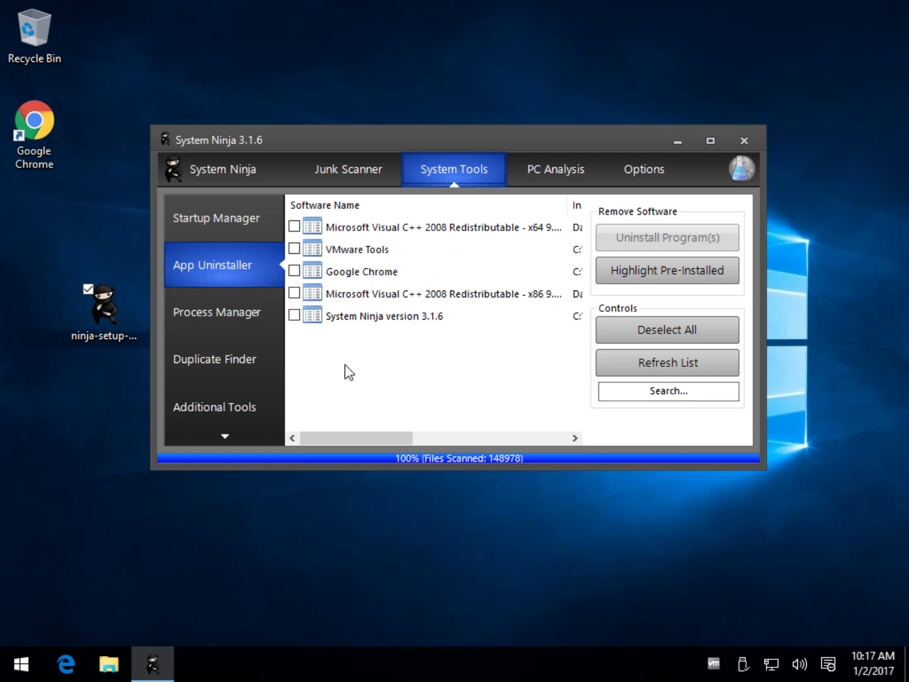
click(331, 247)
click(294, 248)
click(294, 226)
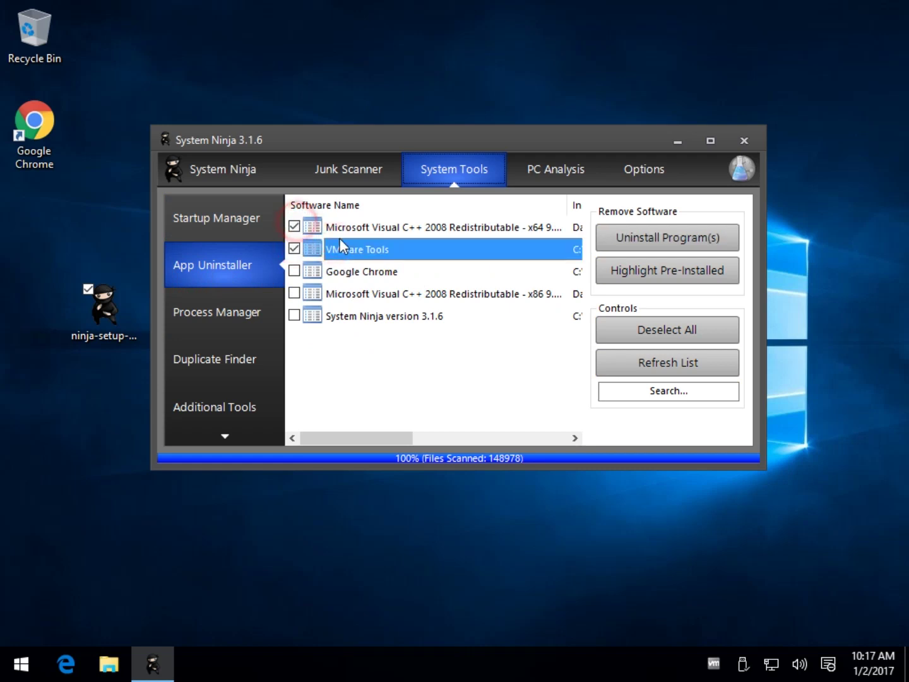
- Visit Process Manager, Duplicate Finder and Additional Tools, then request the plugins download page
click(236, 310)
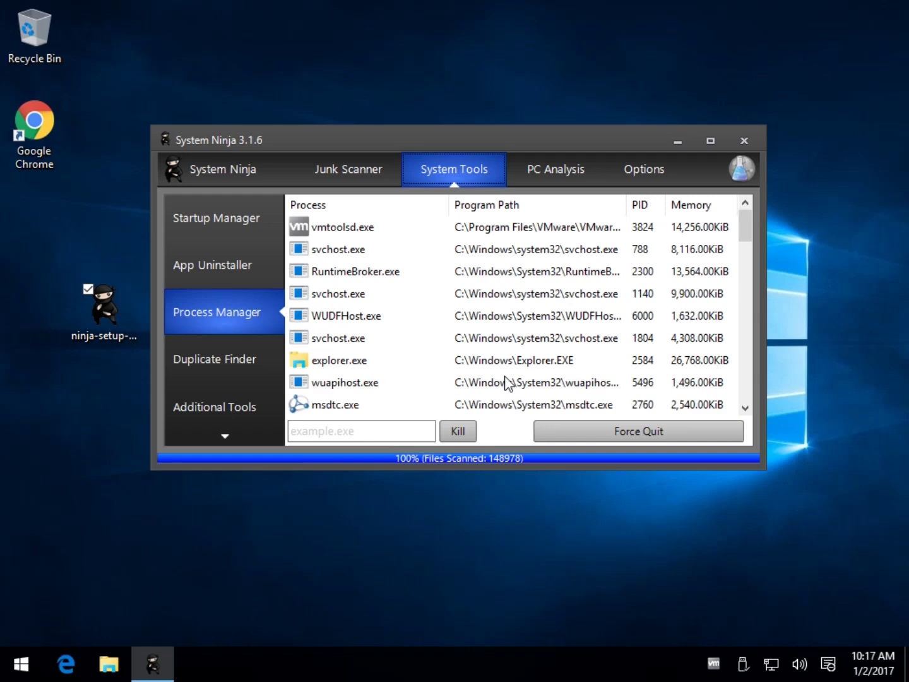
click(228, 354)
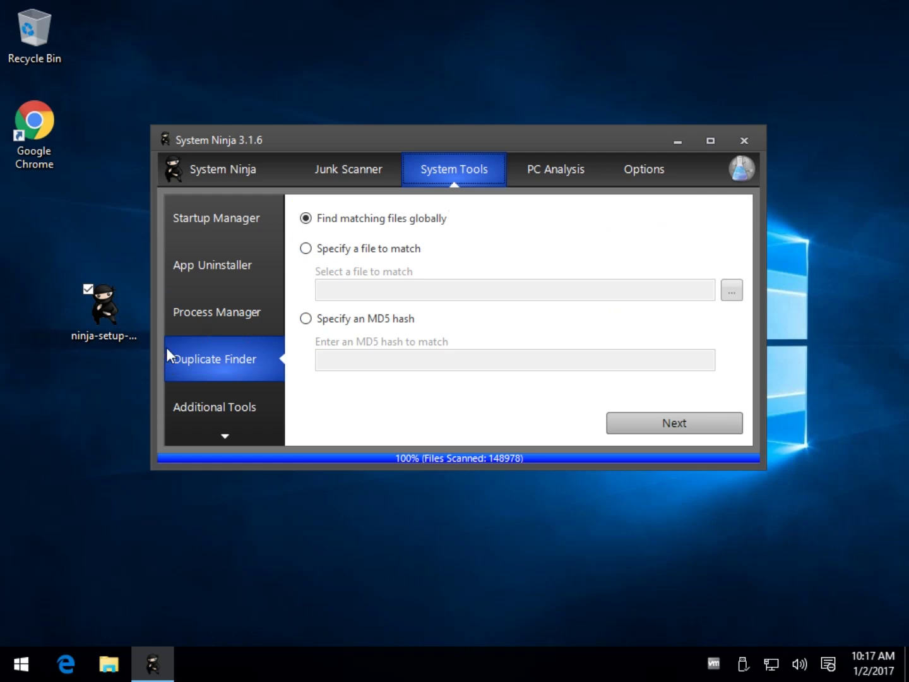
click(214, 407)
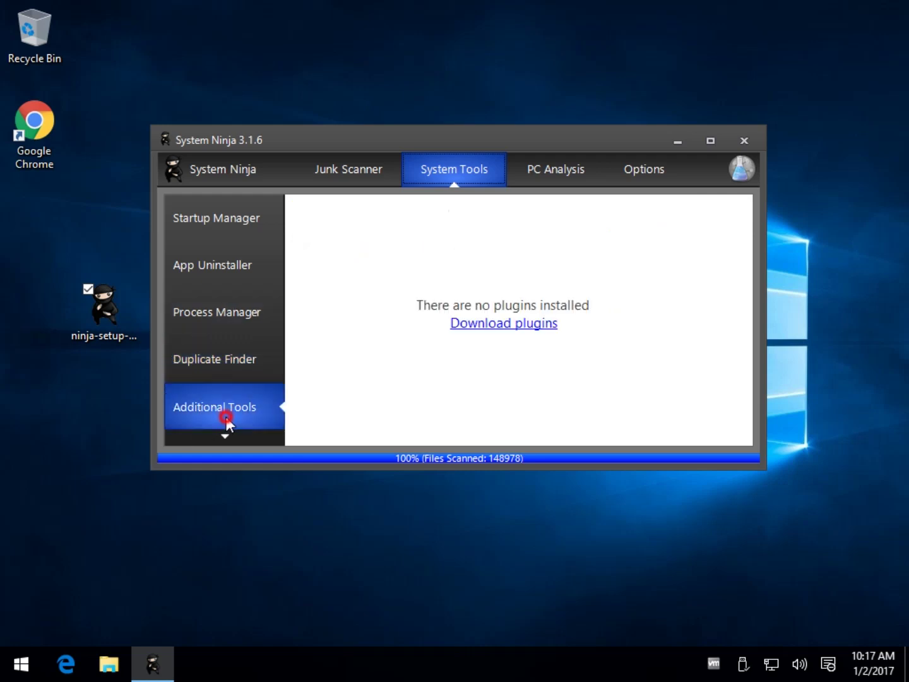
click(536, 323)
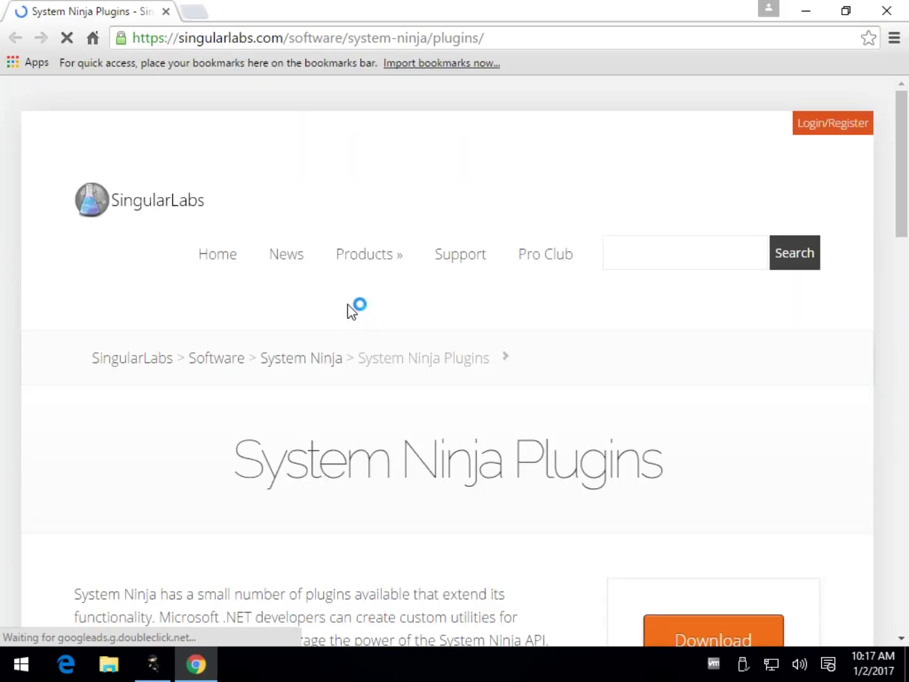
- Scroll down to the Available Plugins list on the System Ninja Plugins page, then close Chrome
scroll(330, 301, down, 10)
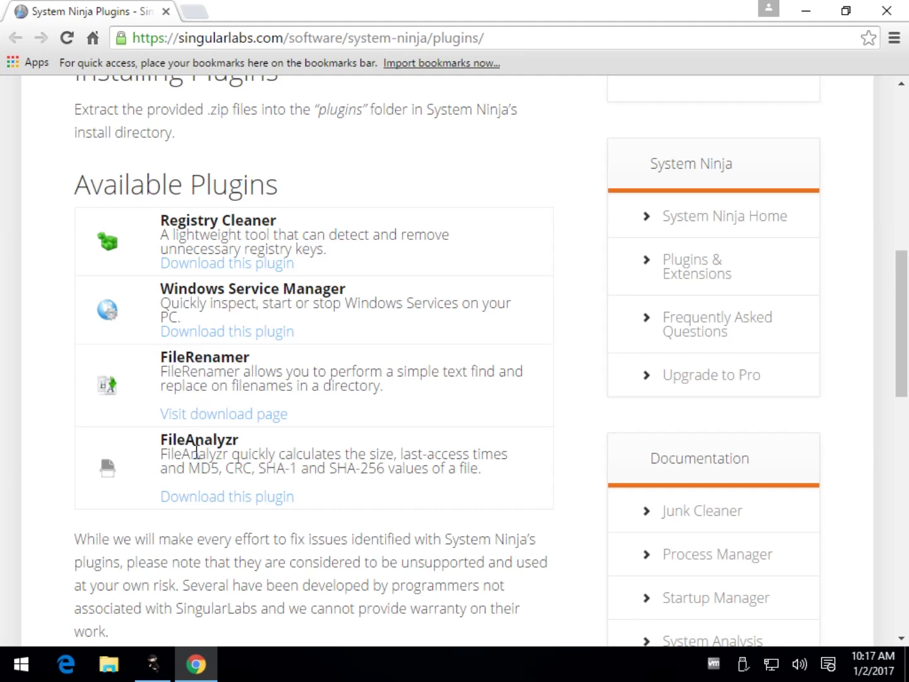
scroll(239, 459, down, 3)
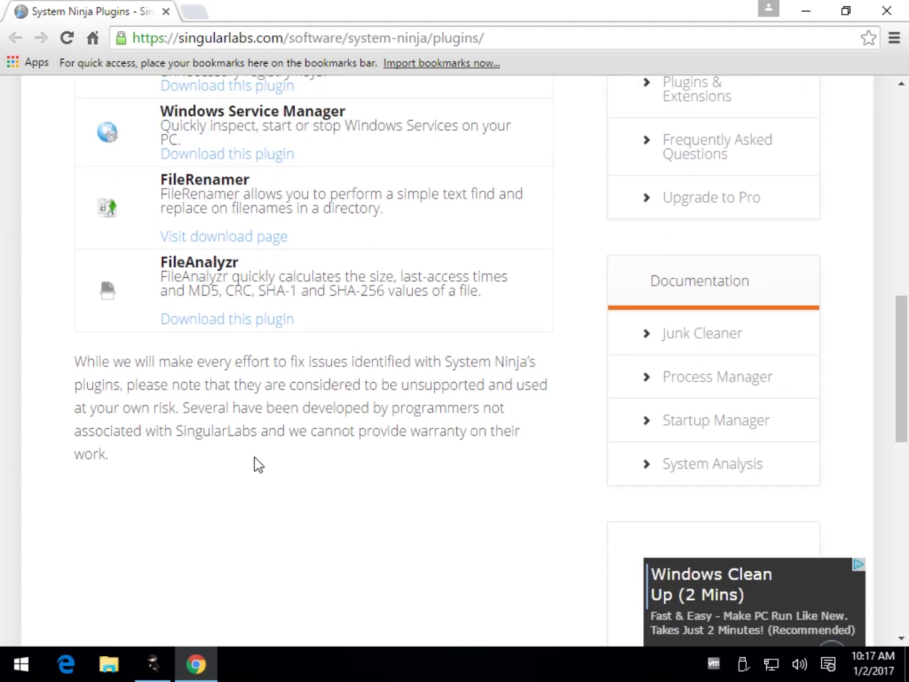
scroll(258, 463, up, 7)
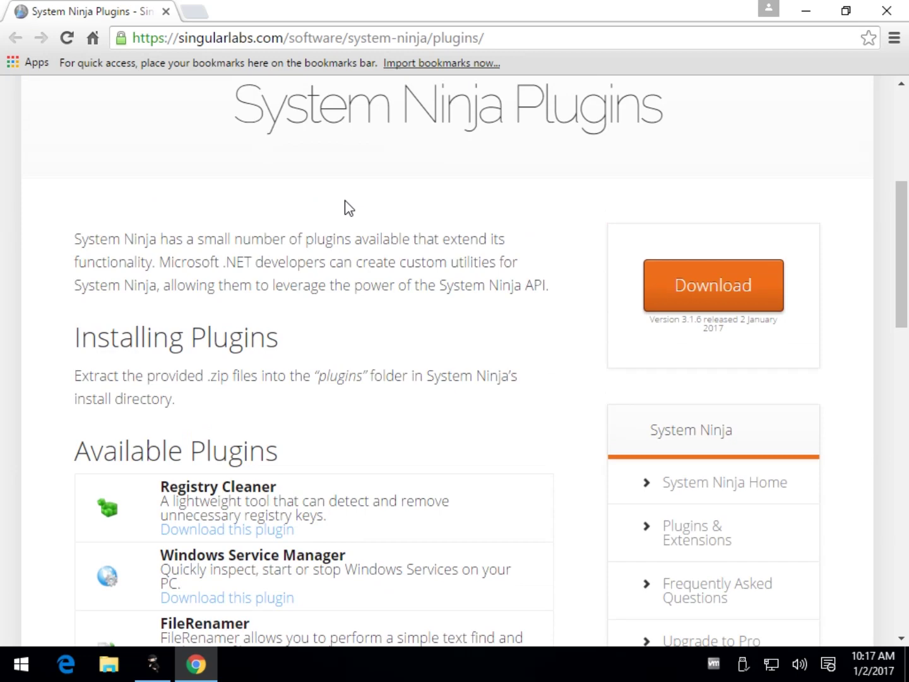
click(887, 10)
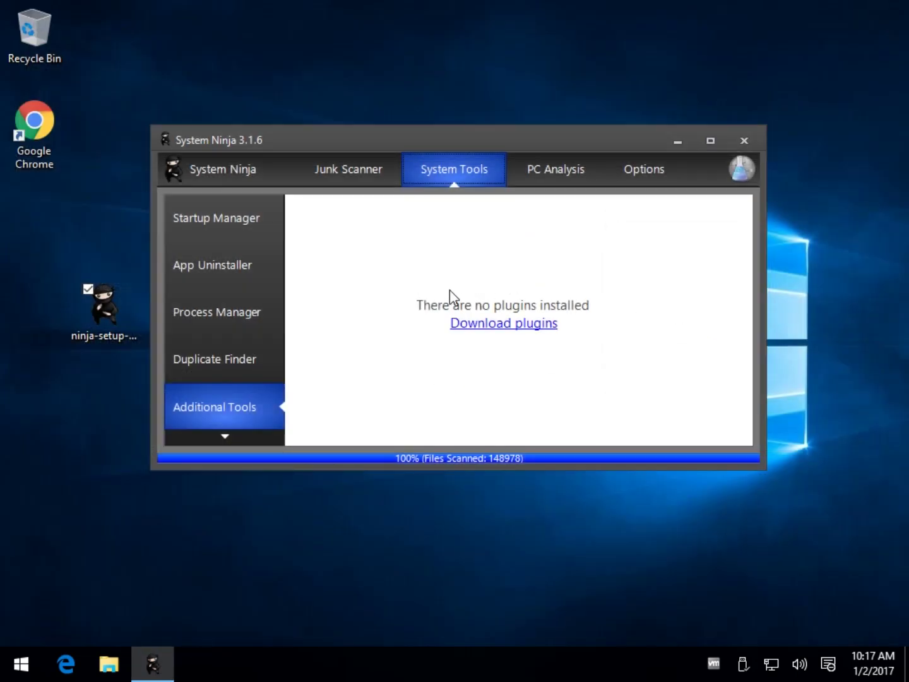
- In PC Analysis, view Processor, Motherboard, Graphics Card and BIOS details, then list all categories
click(560, 172)
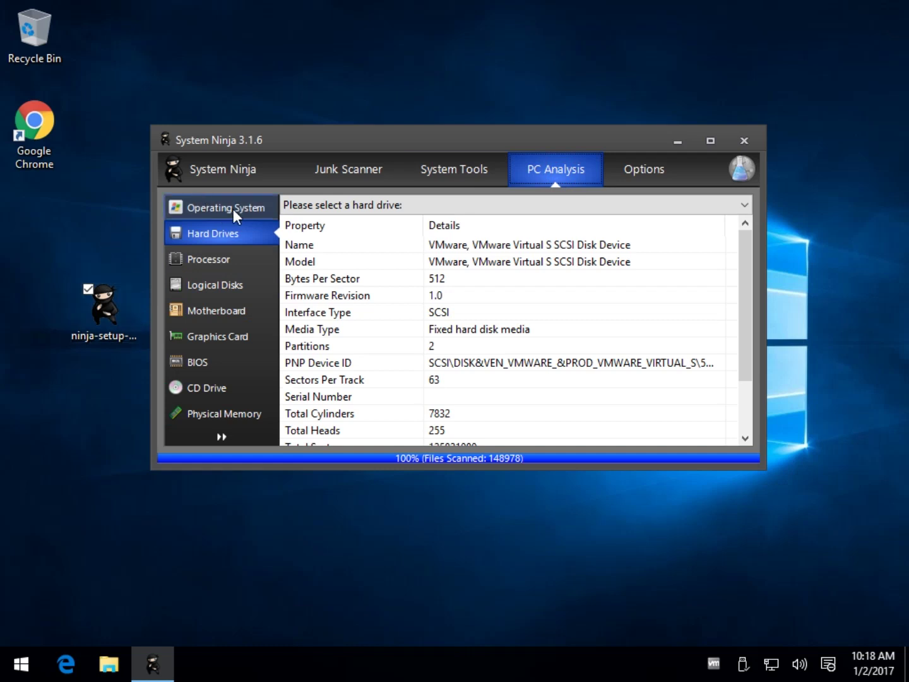
click(221, 261)
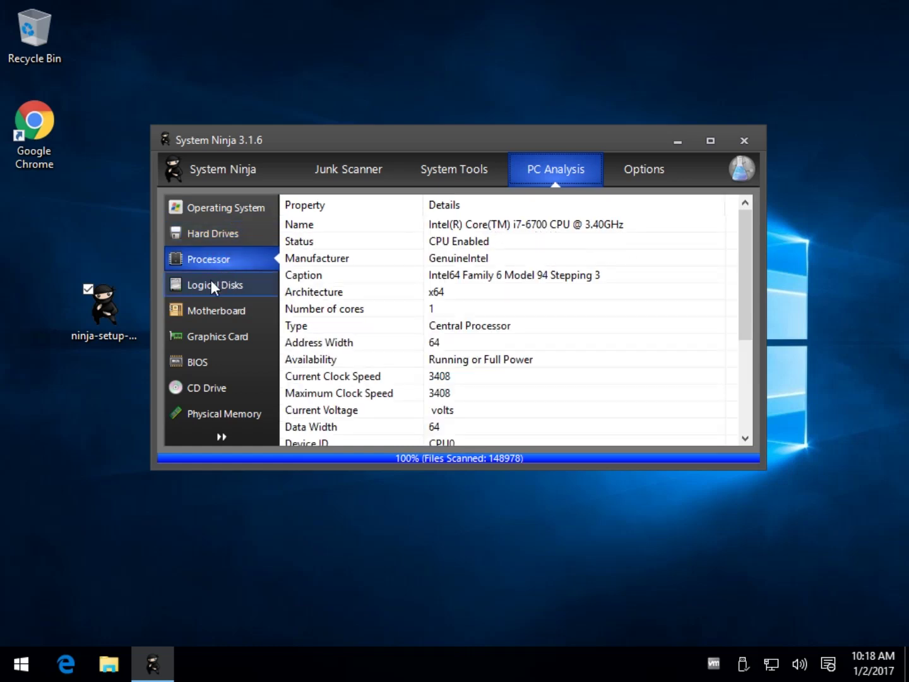
click(227, 310)
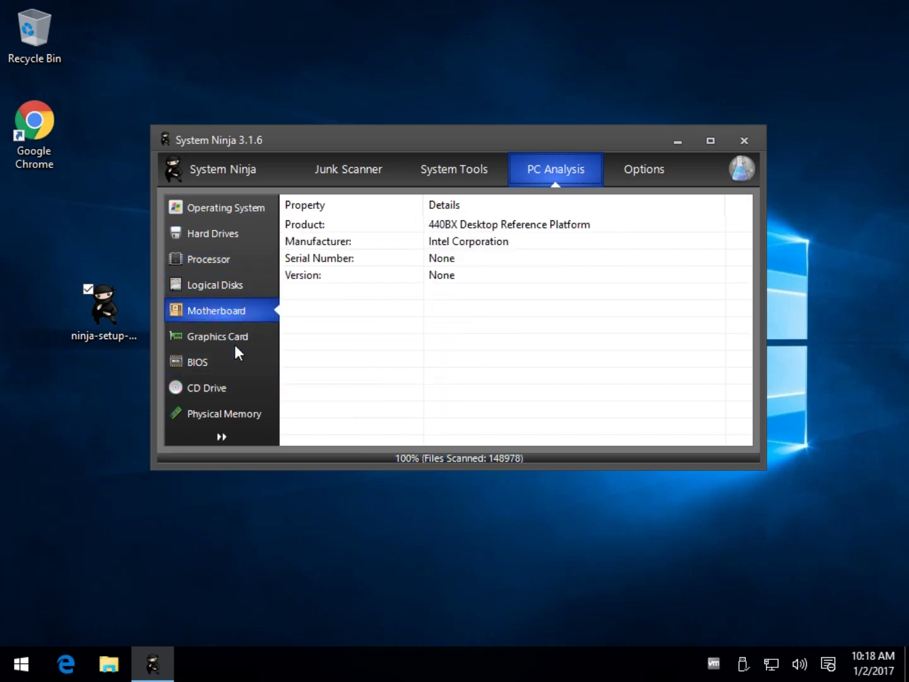
click(242, 339)
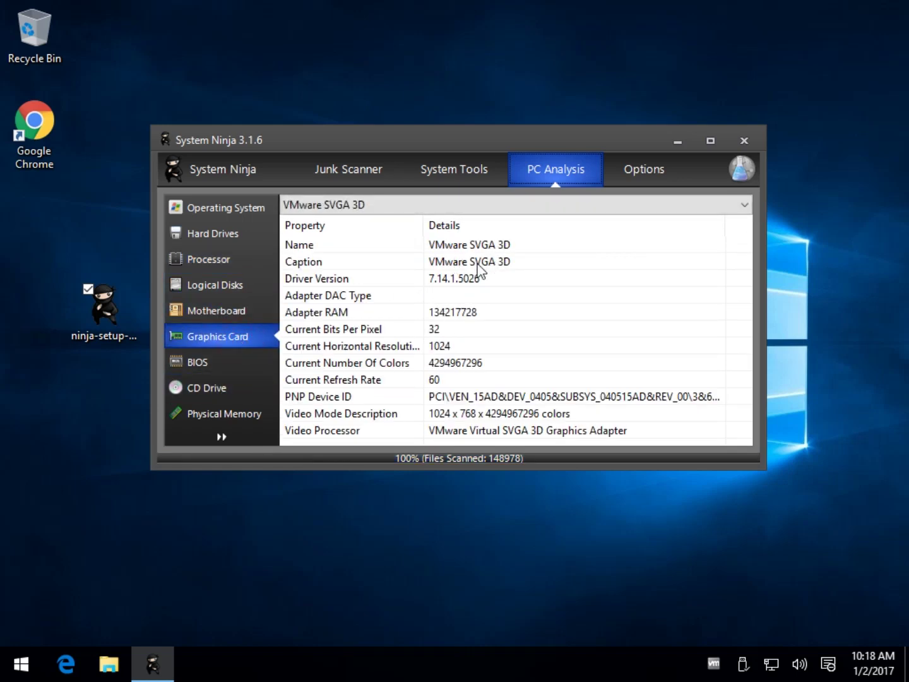
click(203, 363)
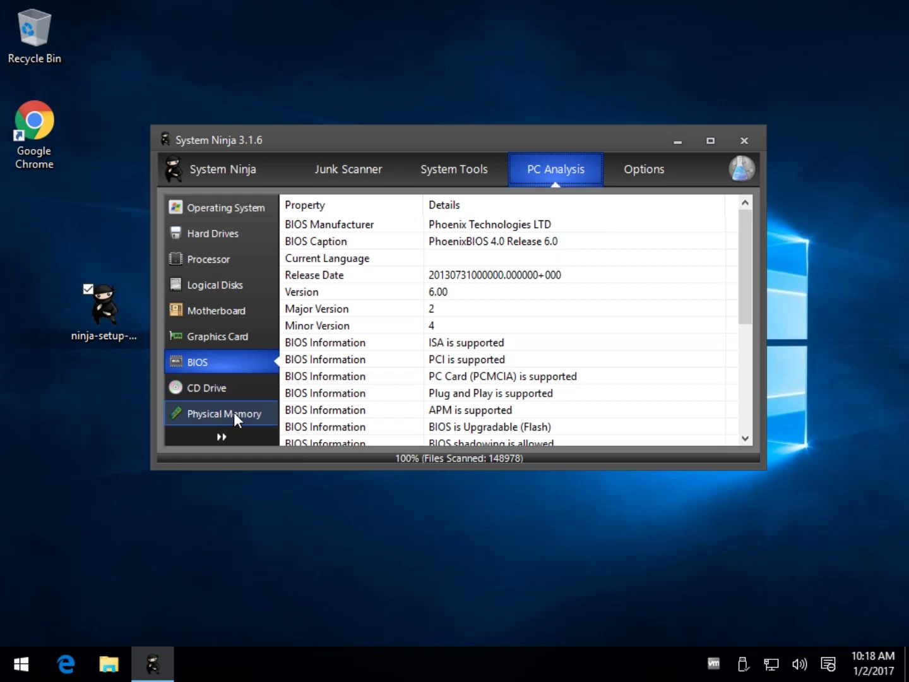
click(221, 436)
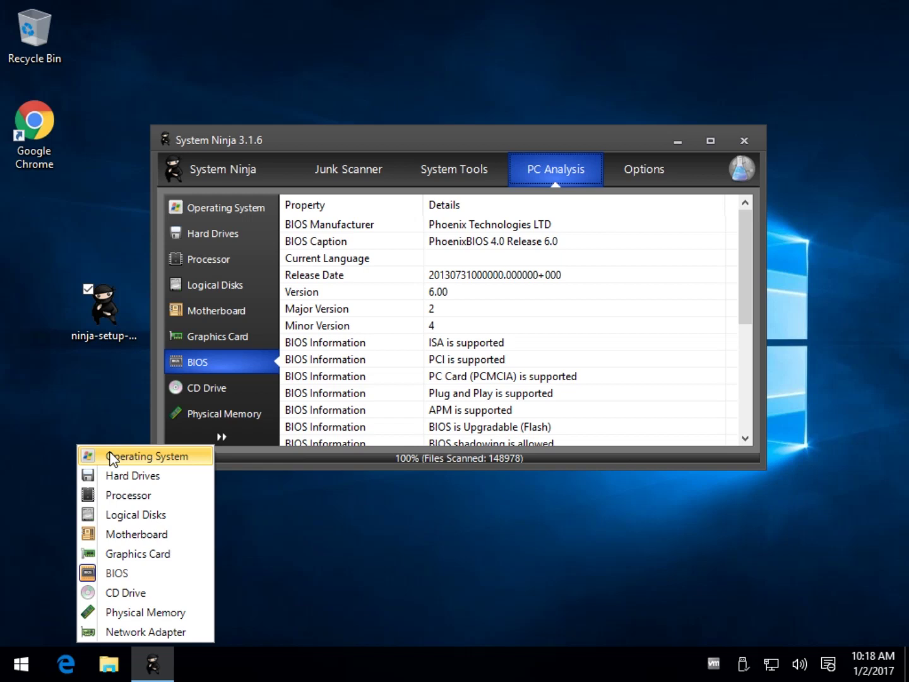
- Dismiss the category list, nudge the window up, and return to the 228-file junk results
click(348, 139)
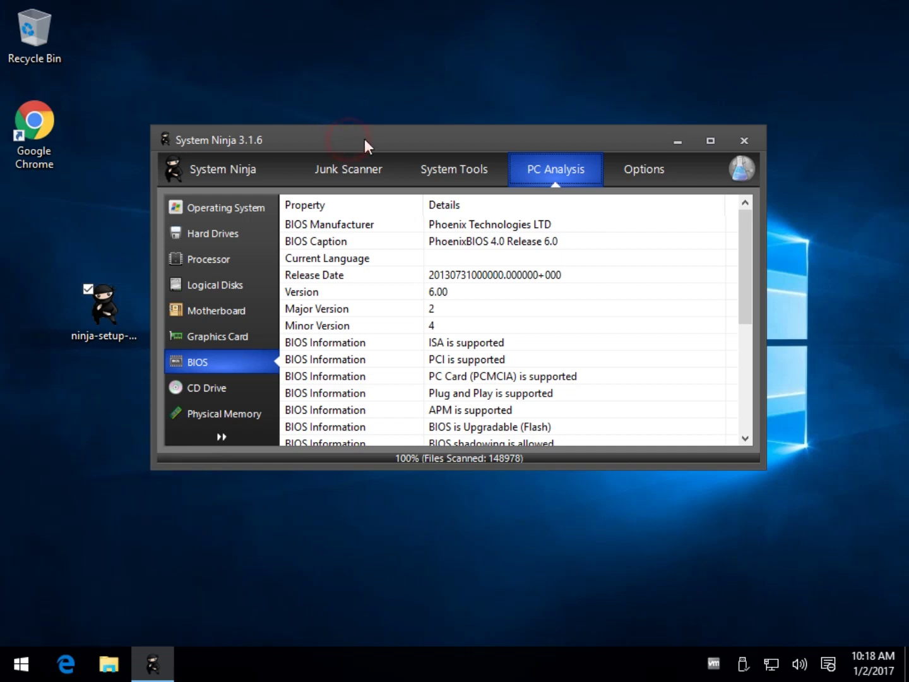
drag(378, 106, 381, 91)
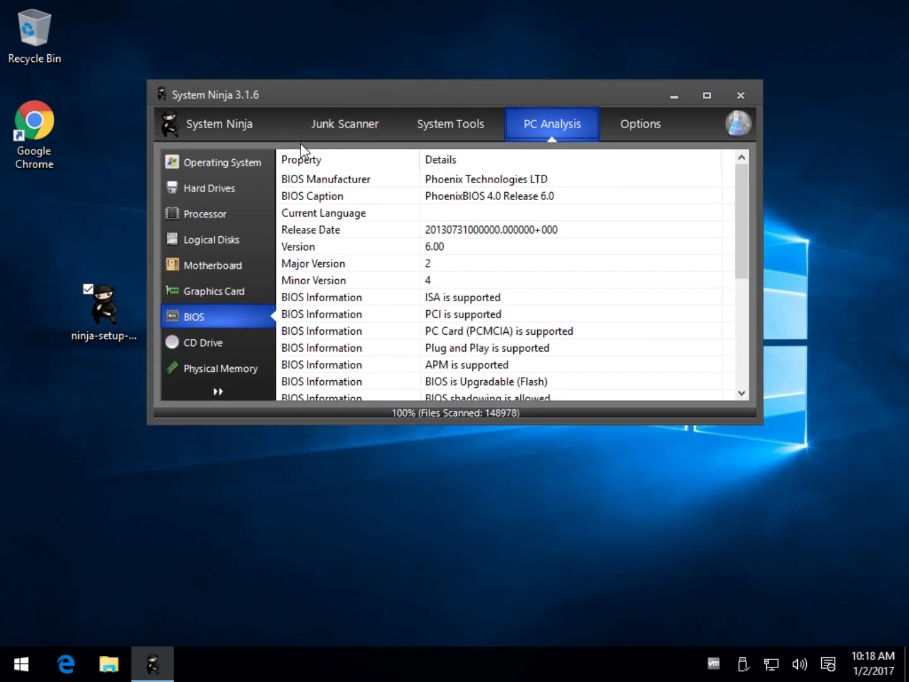
click(342, 128)
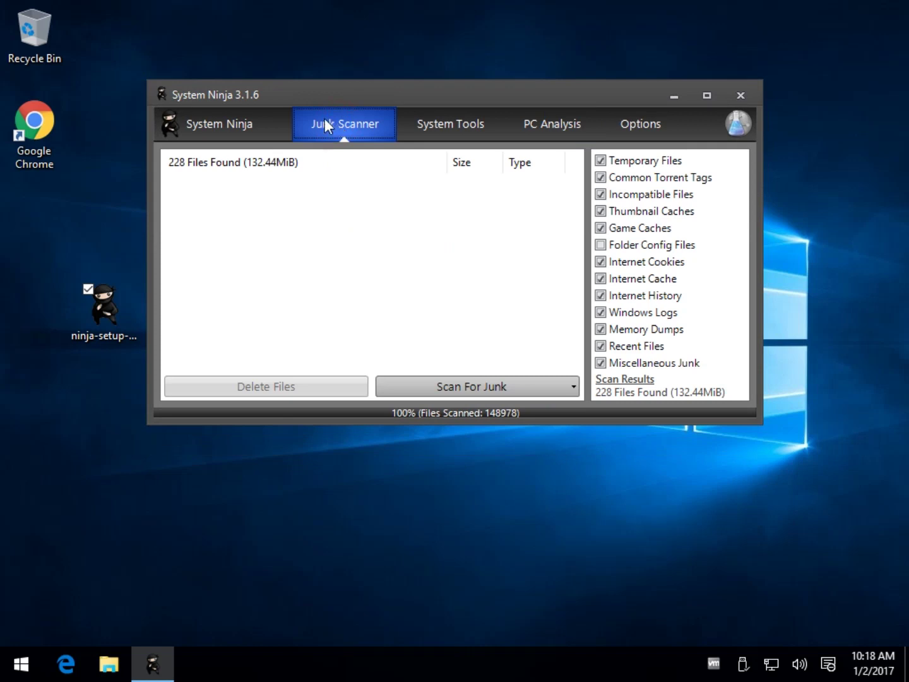